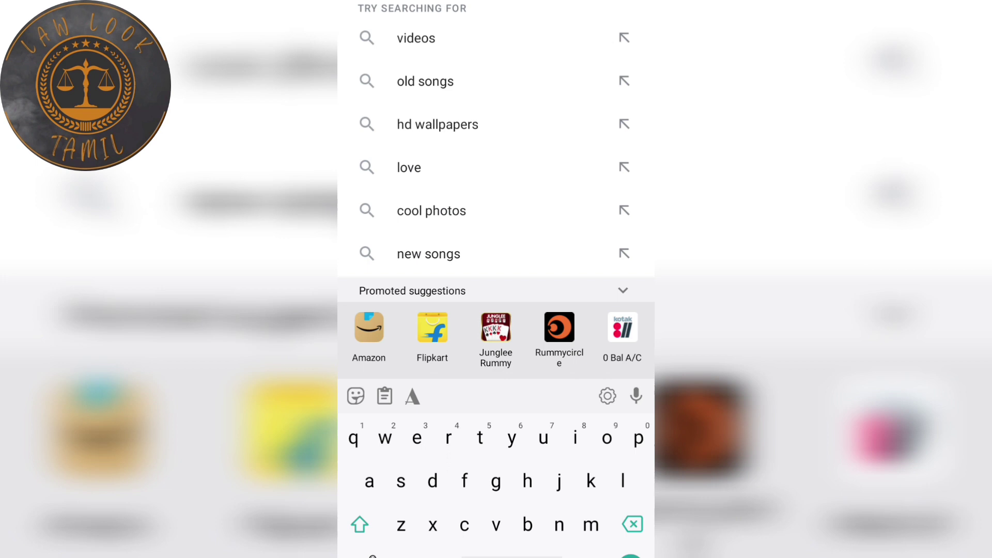
text(tn)
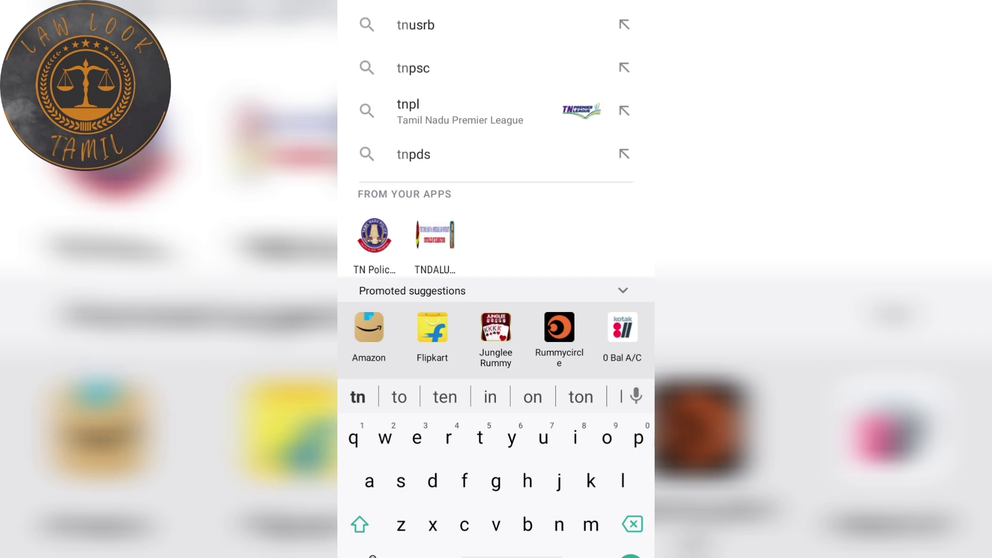
text(d)
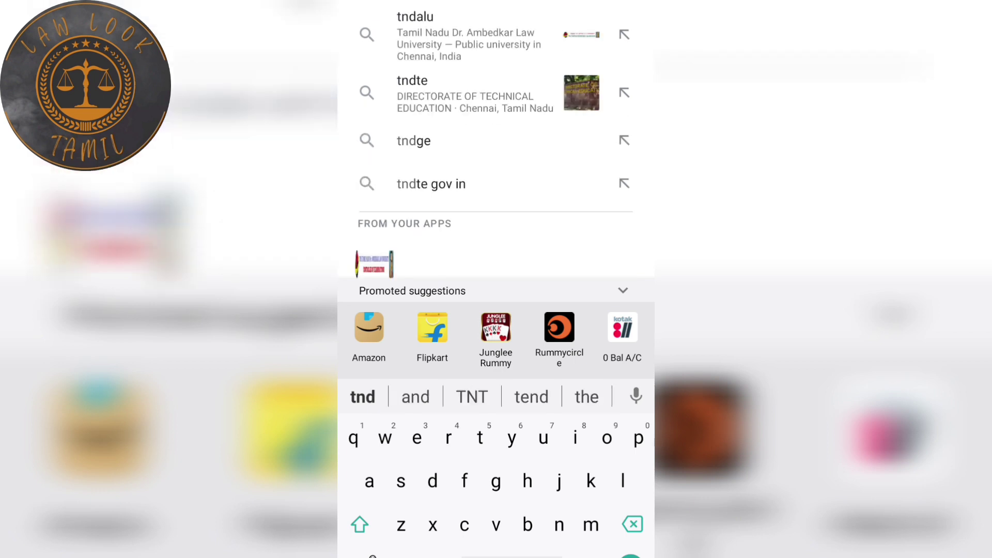
- Run the Google search for 'tndalu' to show the university's results
click(481, 35)
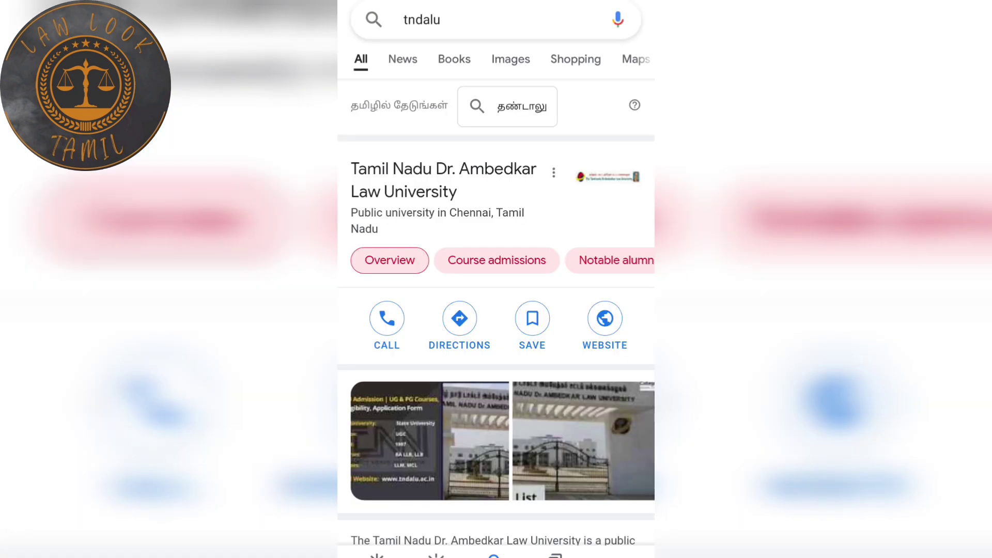
scroll(496, 349, down, 5)
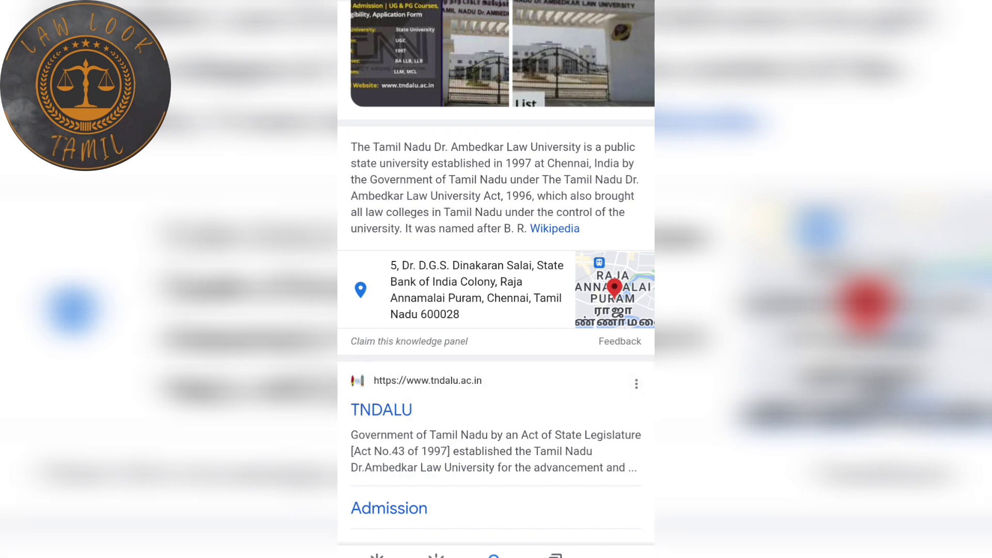
- Open tndalu.ac.in and go to its Law Admission 2022-23 page
click(382, 410)
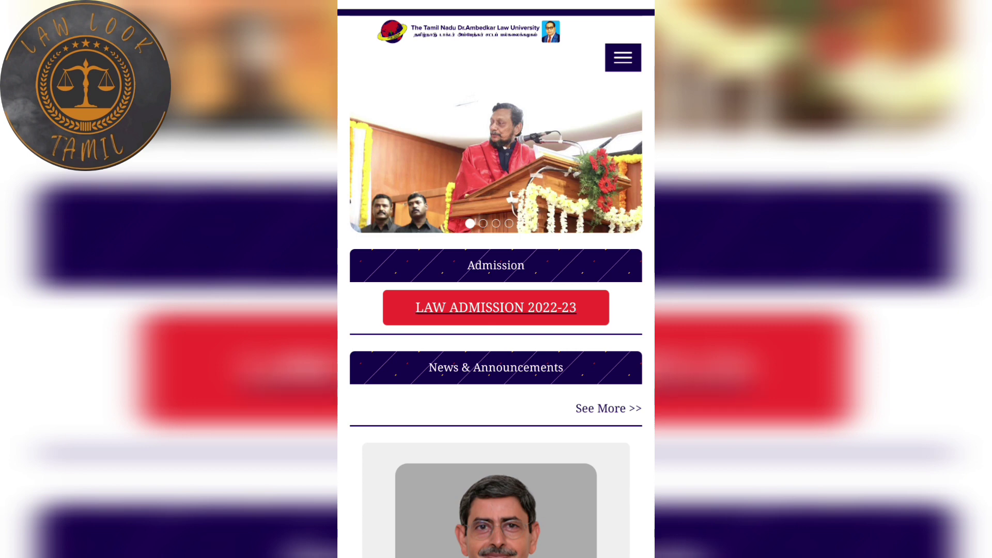
click(495, 307)
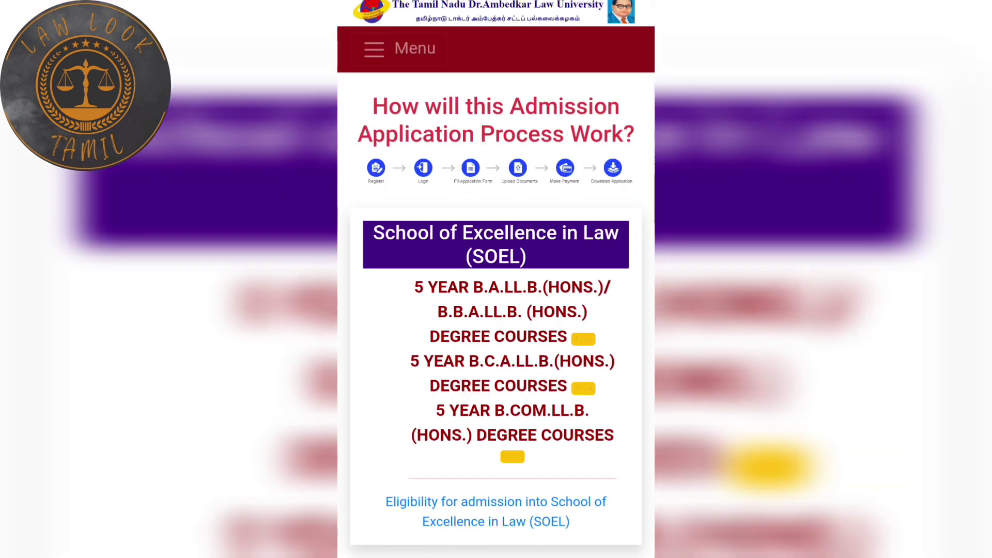
scroll(496, 310, down, 5)
scroll(496, 311, down, 5)
scroll(496, 310, up, 10)
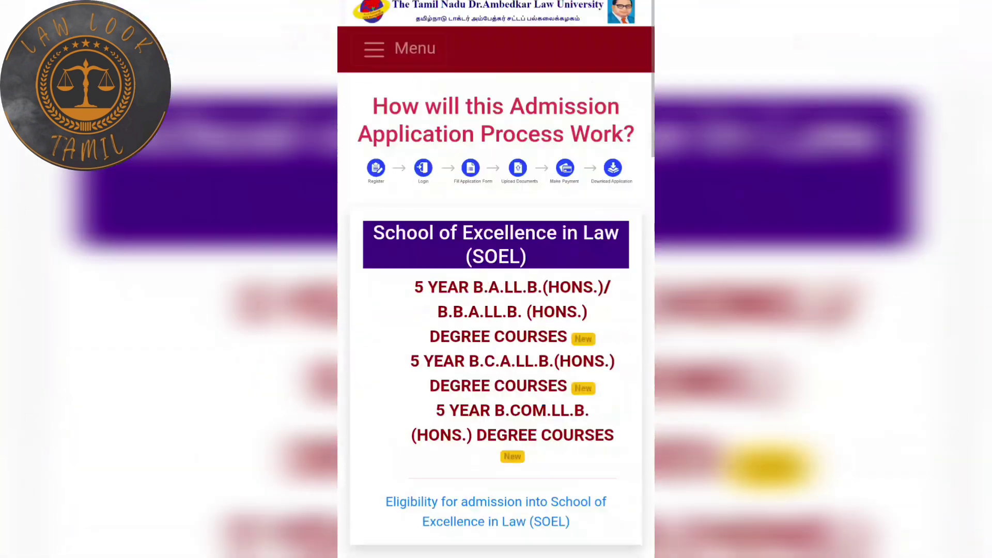
- Expand Login in the site menu to show 5Year Courses (SOEL / ALC)
click(399, 48)
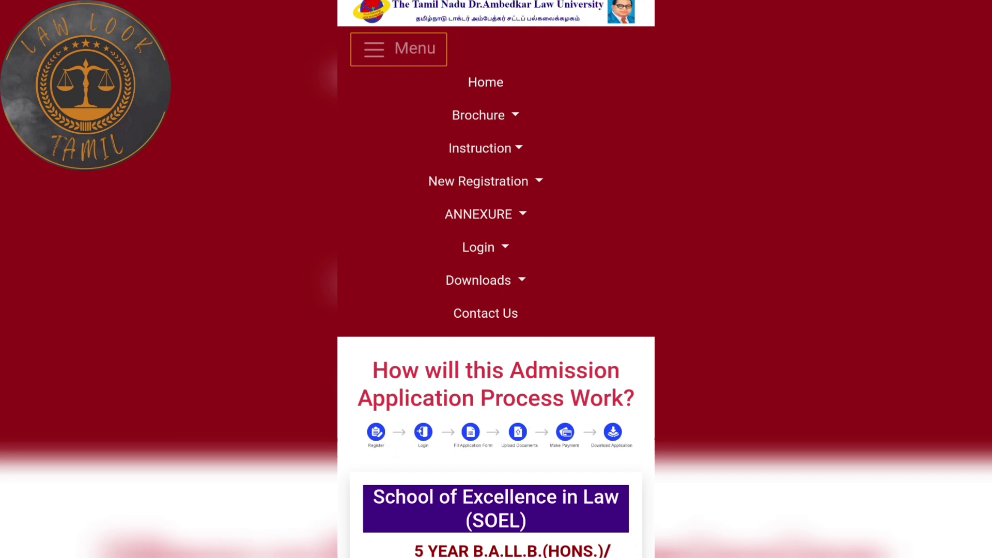
click(485, 246)
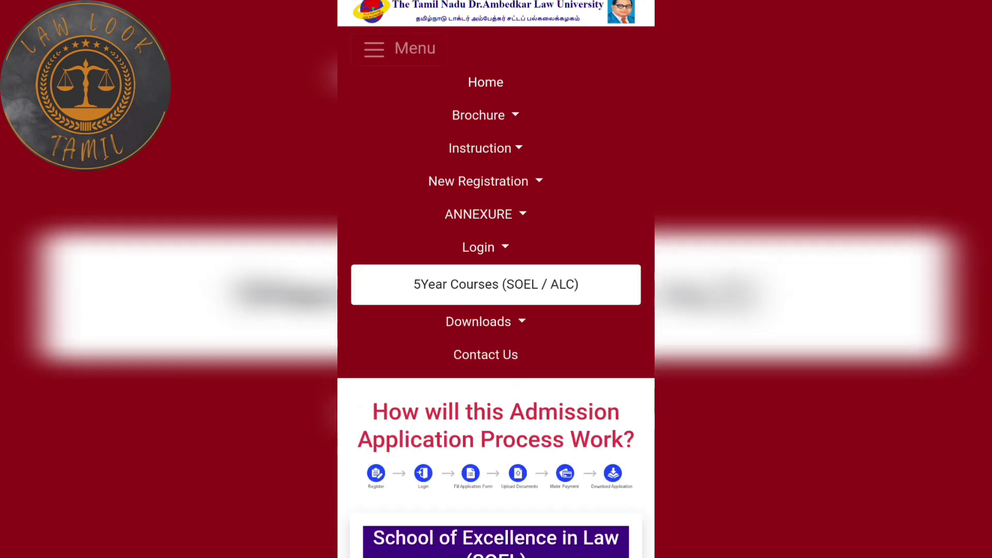